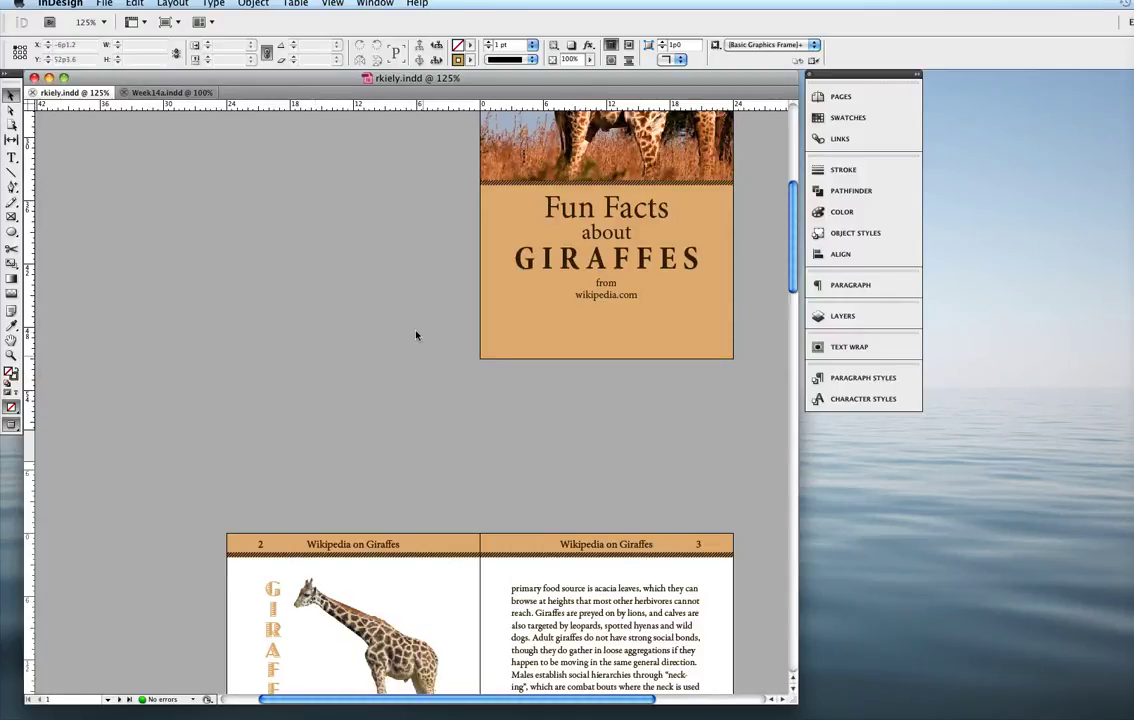
# Step: Open the print settings of the Print Booklet command for the giraffe document
pyautogui.scroll(-15, 417, 337)
pyautogui.scroll(15, 417, 337)
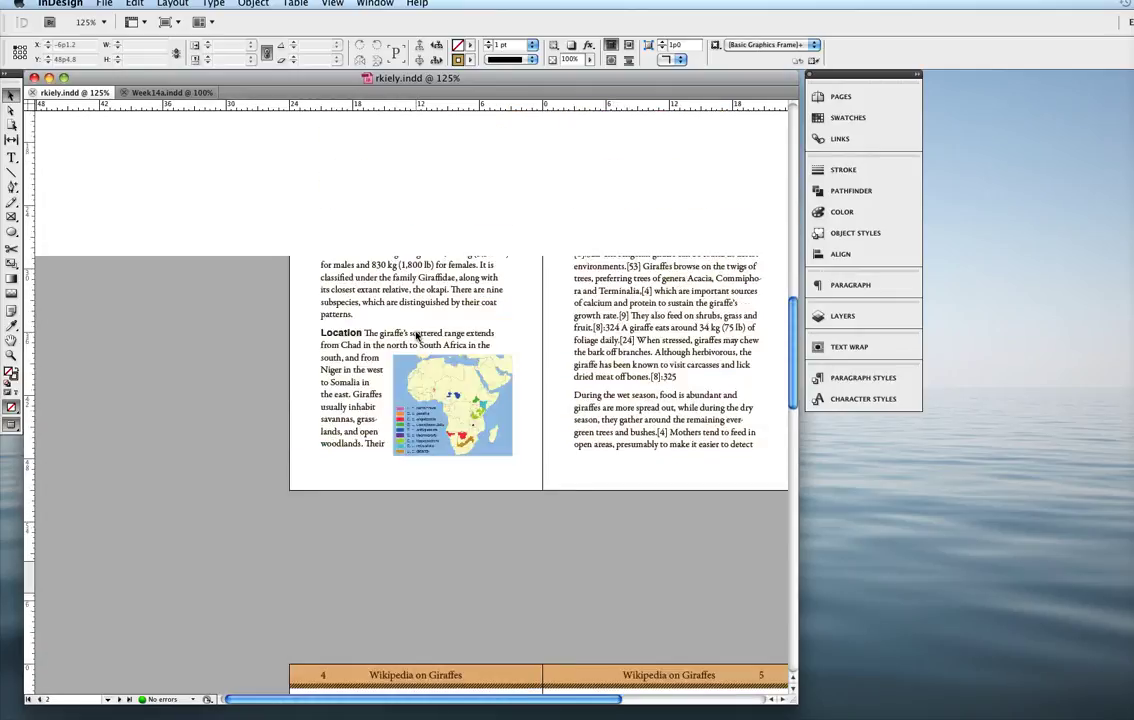
pyautogui.hscroll(5, 417, 337)
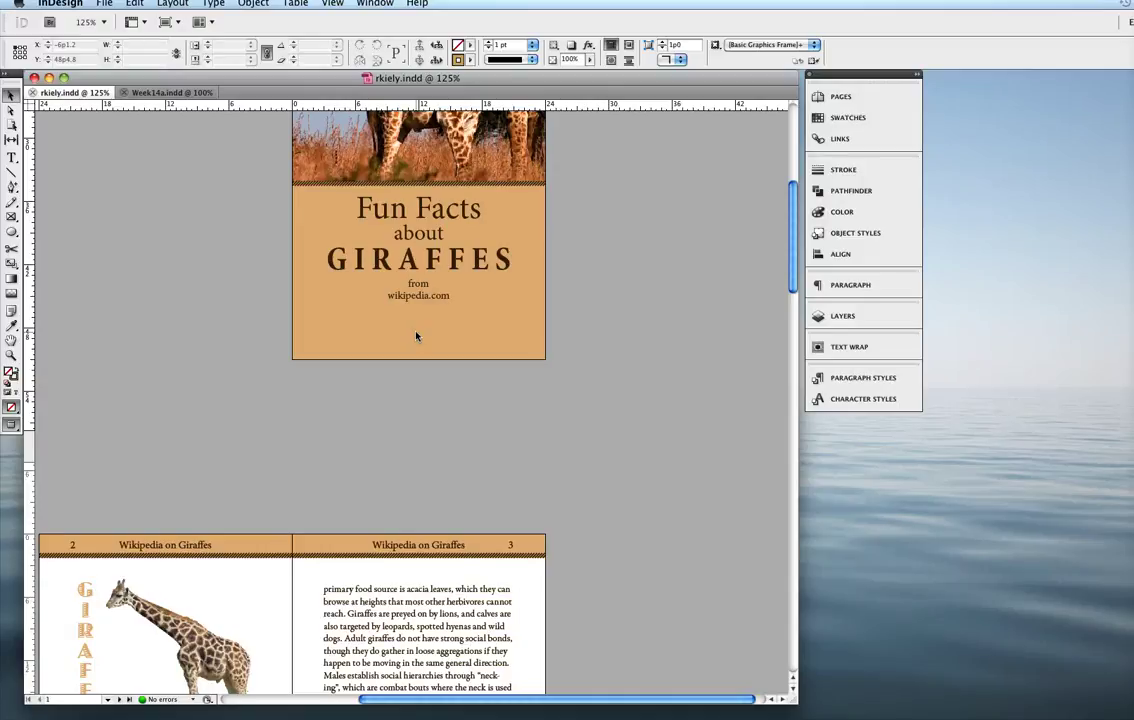
pyautogui.scroll(5, 210, 372)
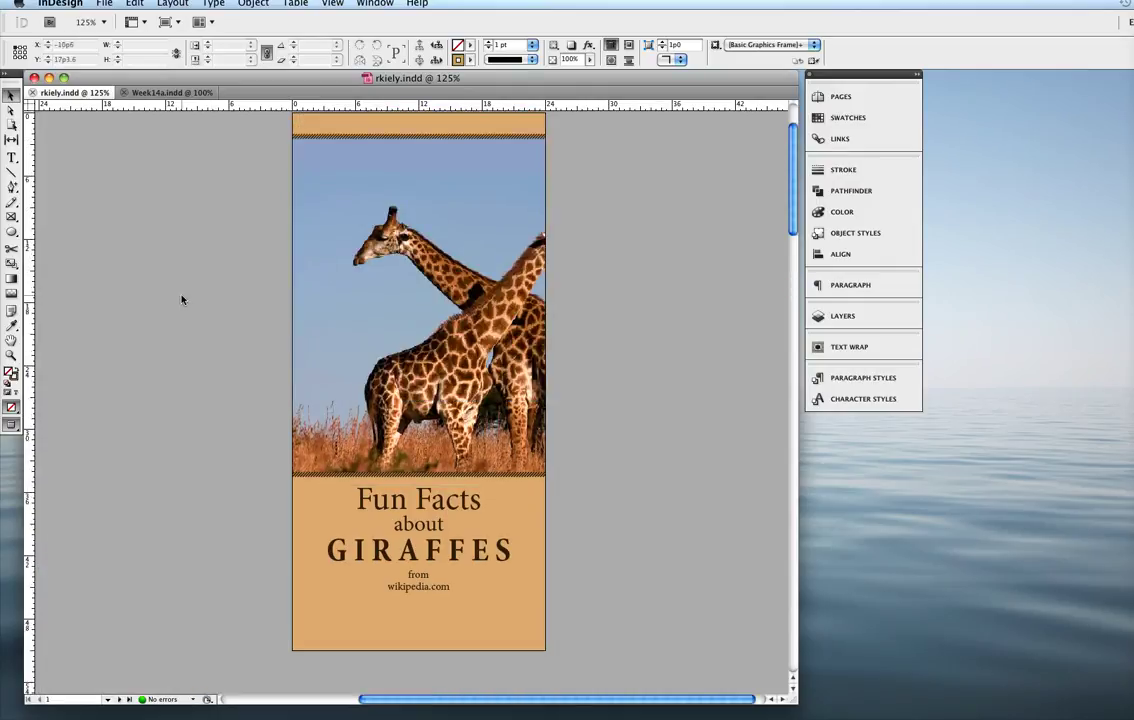
pyautogui.click(104, 5)
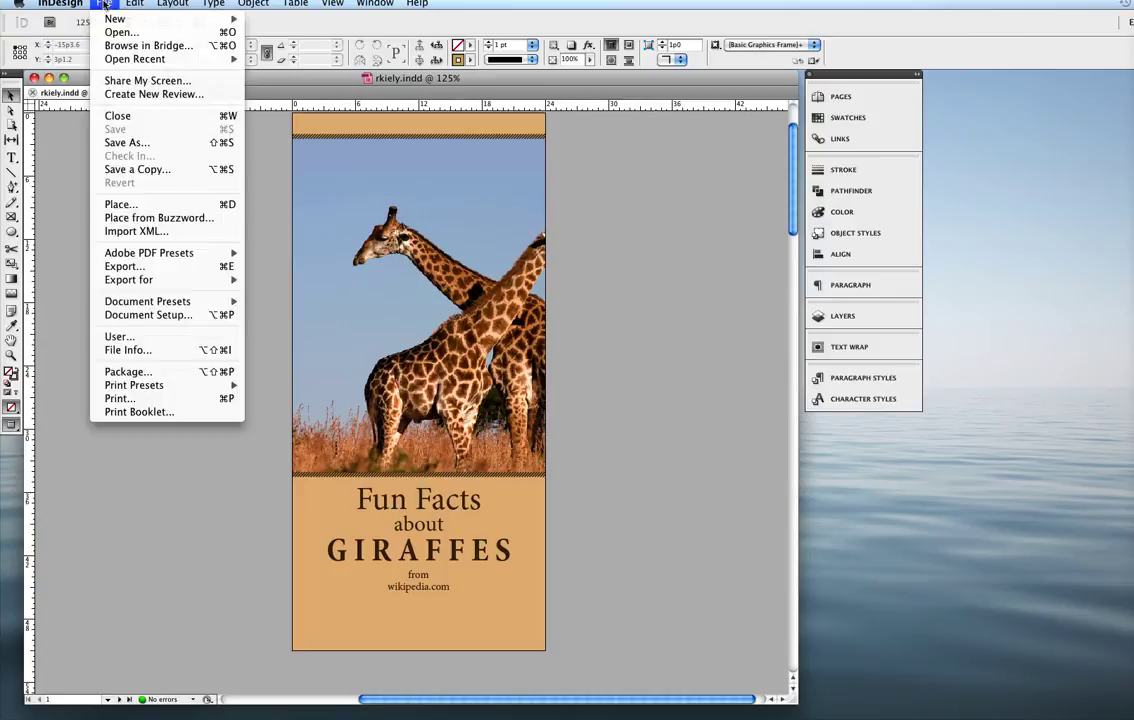
pyautogui.click(137, 412)
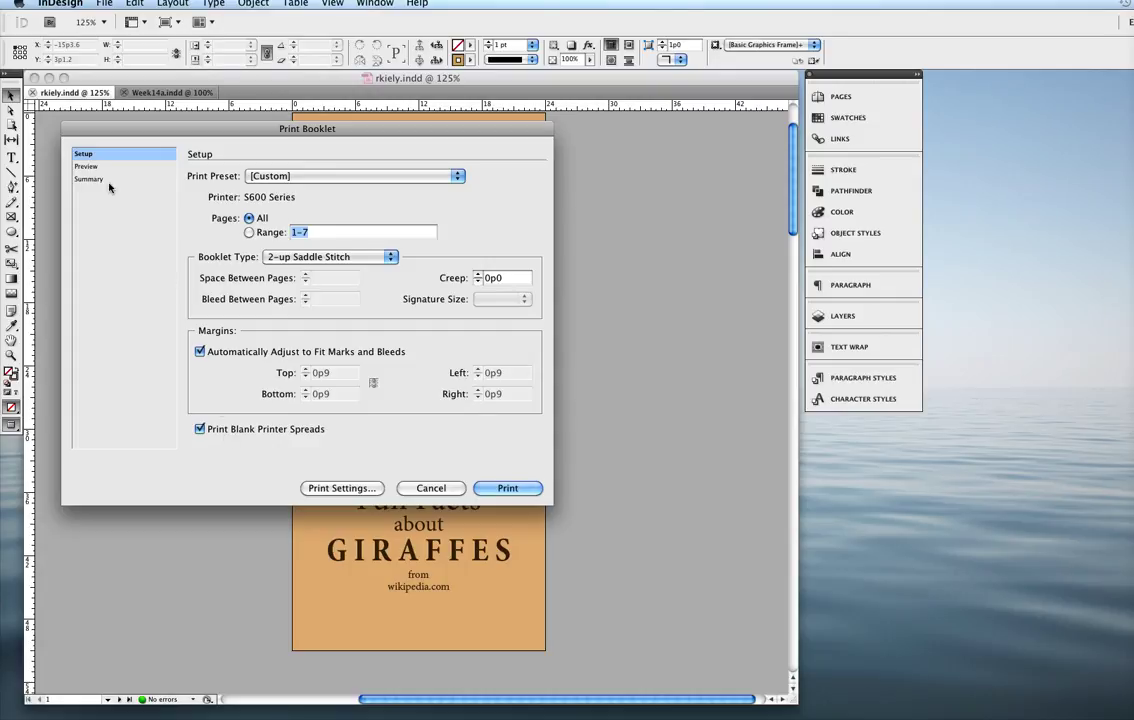
pyautogui.click(340, 488)
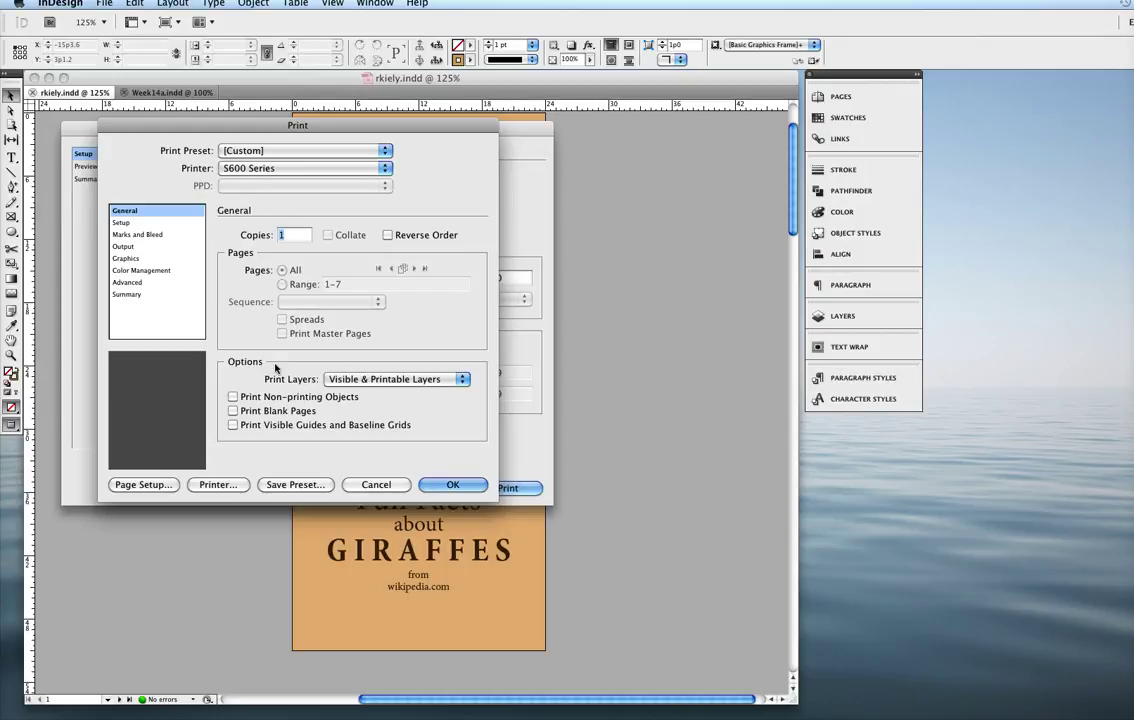
# Step: Review the paper sizes in the print setup, try 100% width and height scaling, and return to Scale To Fit
pyautogui.click(140, 224)
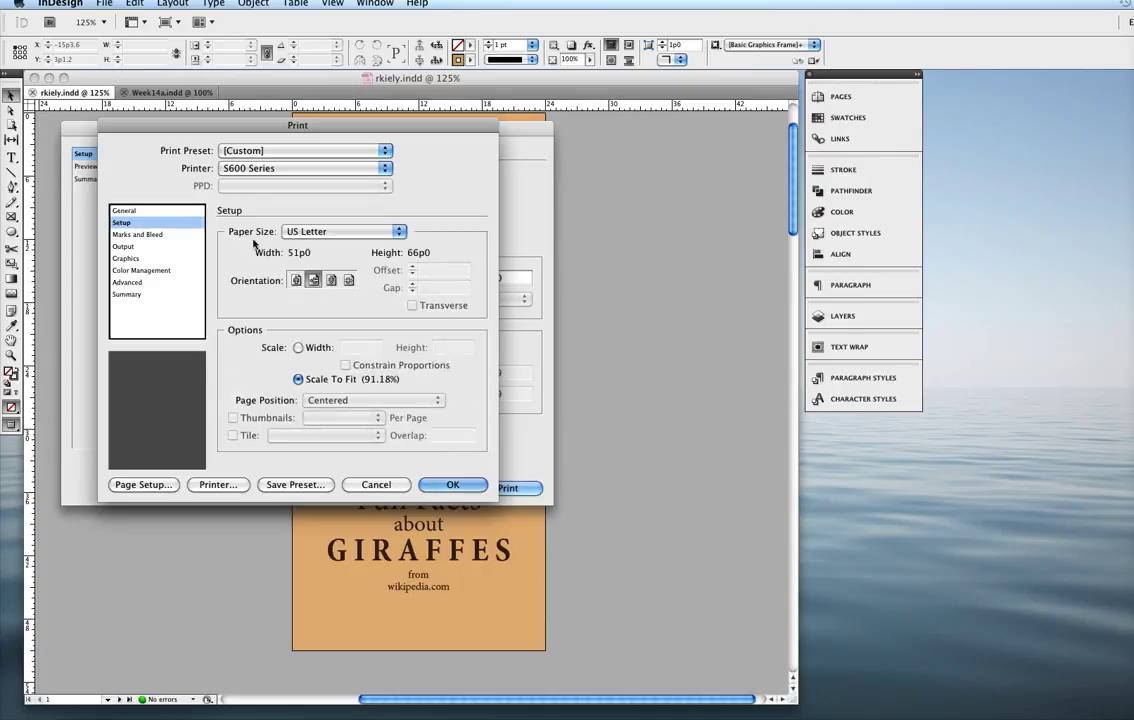
pyautogui.click(311, 231)
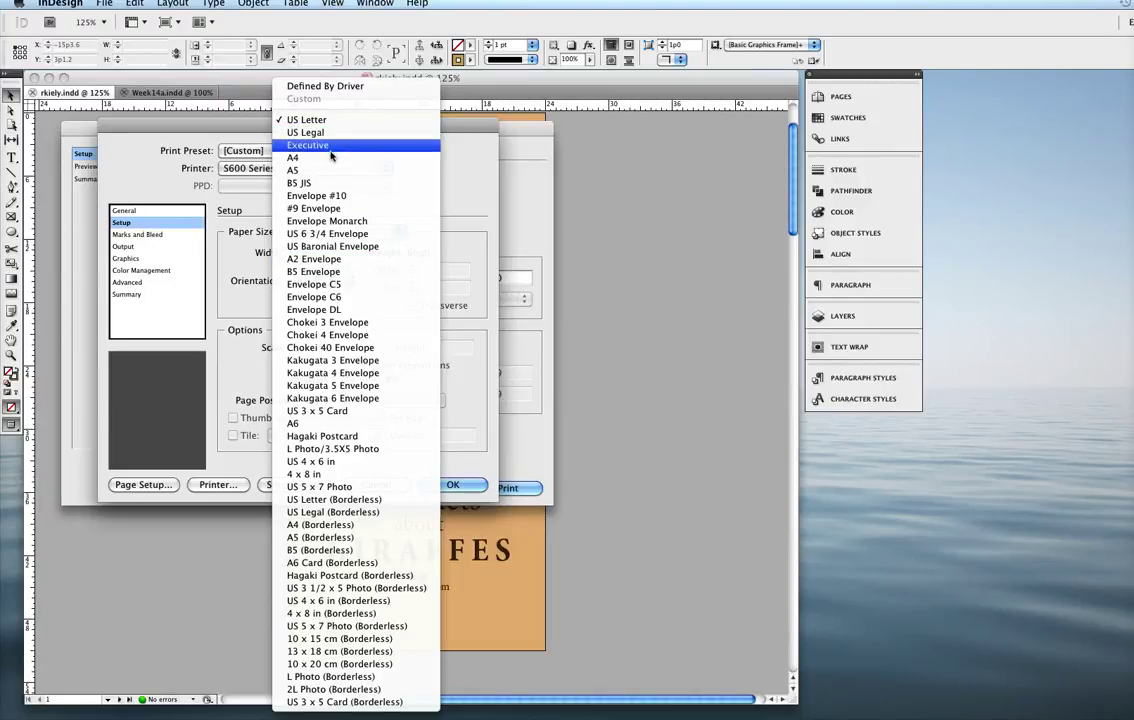
pyautogui.click(473, 207)
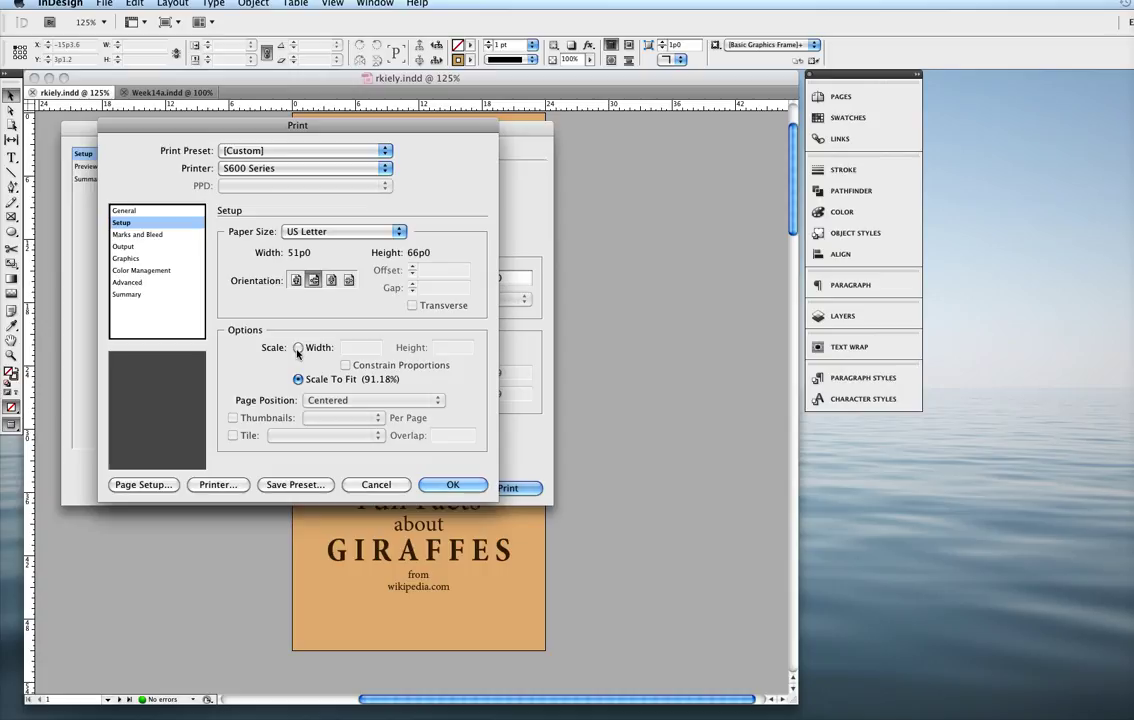
pyautogui.click(298, 348)
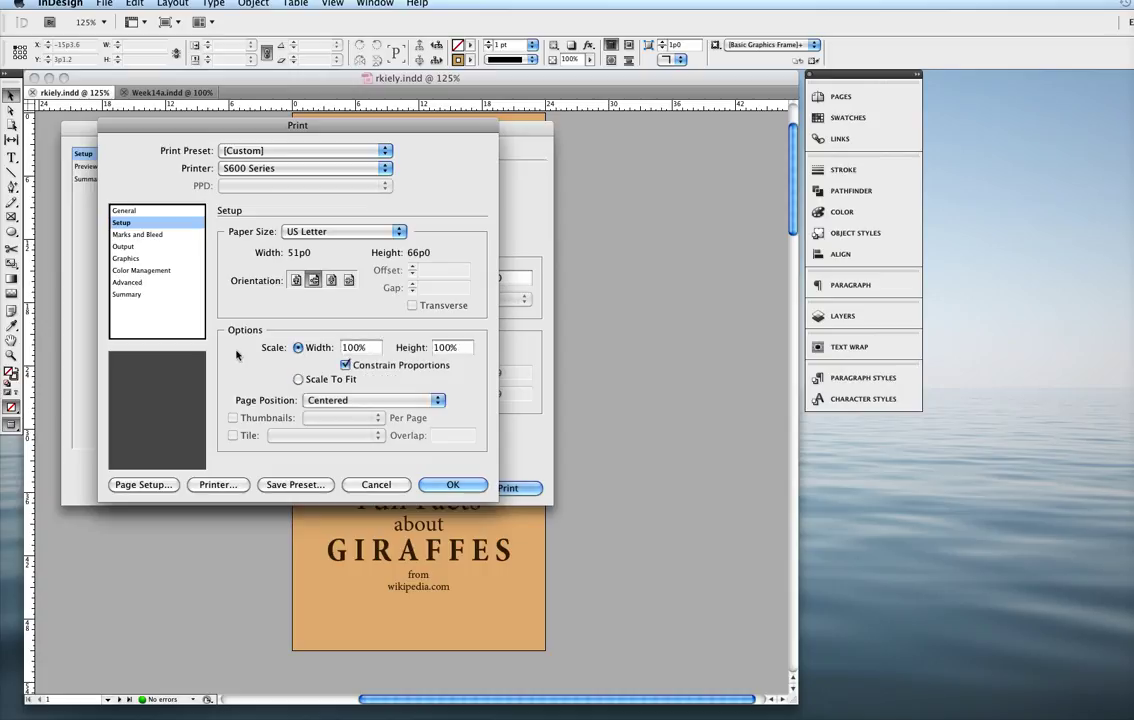
pyautogui.click(298, 381)
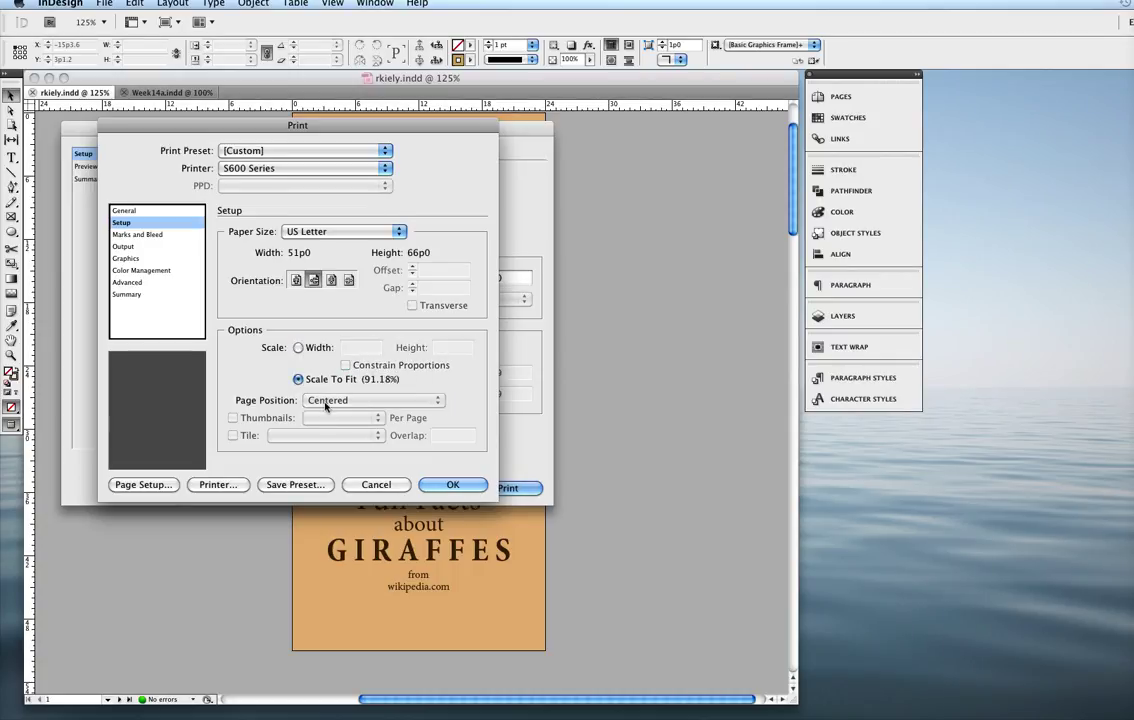
# Step: Try enabling All Printer's Marks in the marks and bleed settings and turn them off again
pyautogui.click(124, 234)
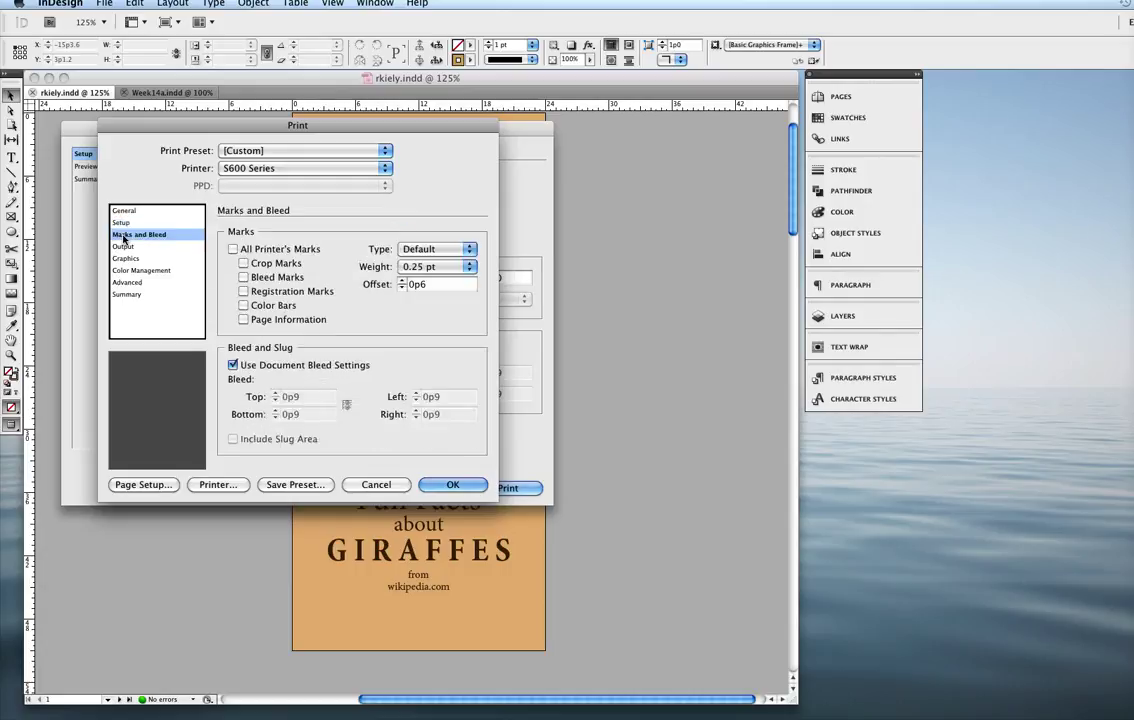
pyautogui.click(232, 249)
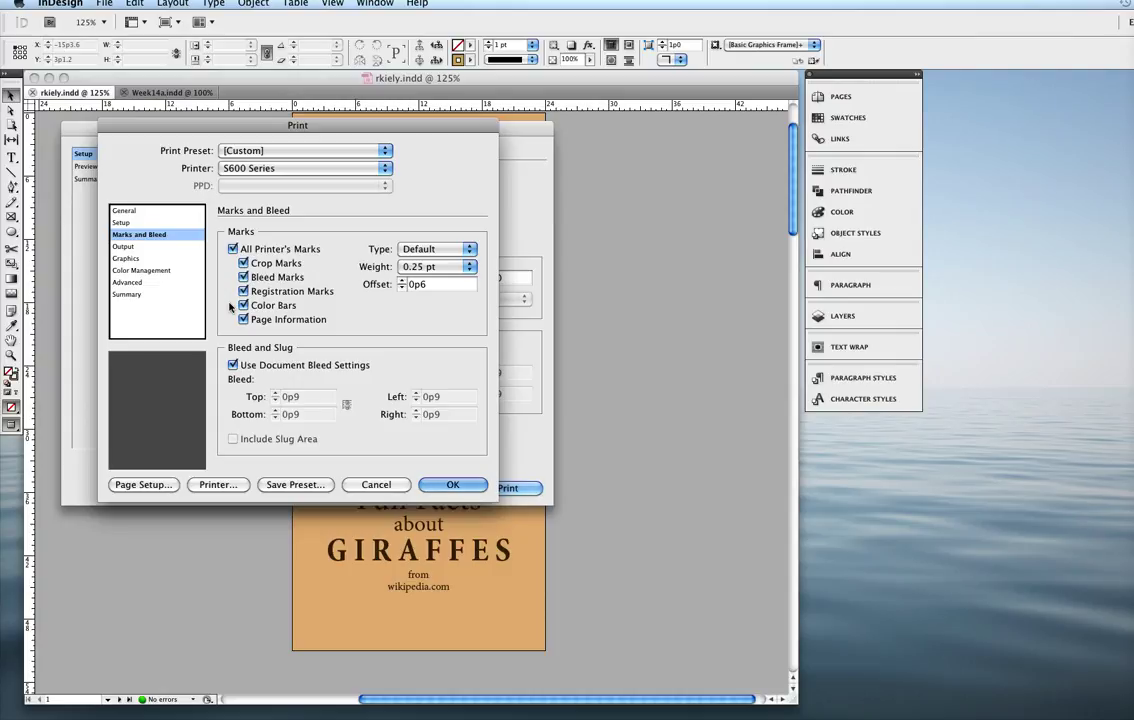
pyautogui.click(233, 249)
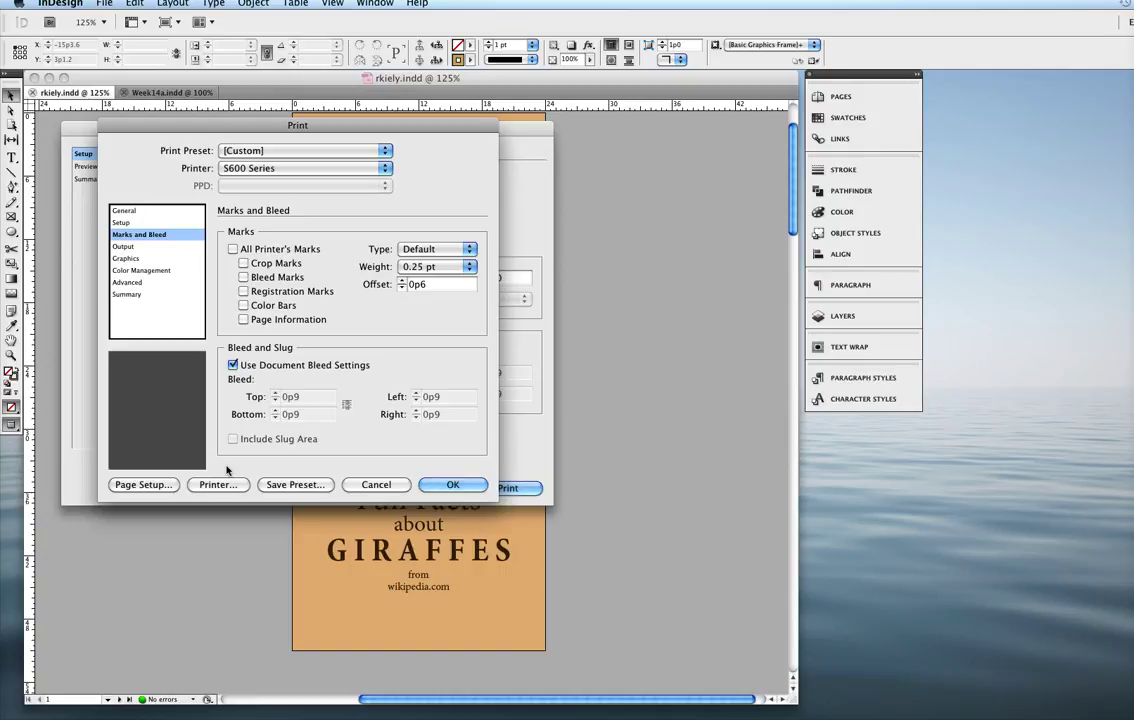
# Step: Open the printer's own settings and keep two-sided printing enabled with the Layout options shown
pyautogui.moveTo(290, 115); pyautogui.dragTo(405, 92)
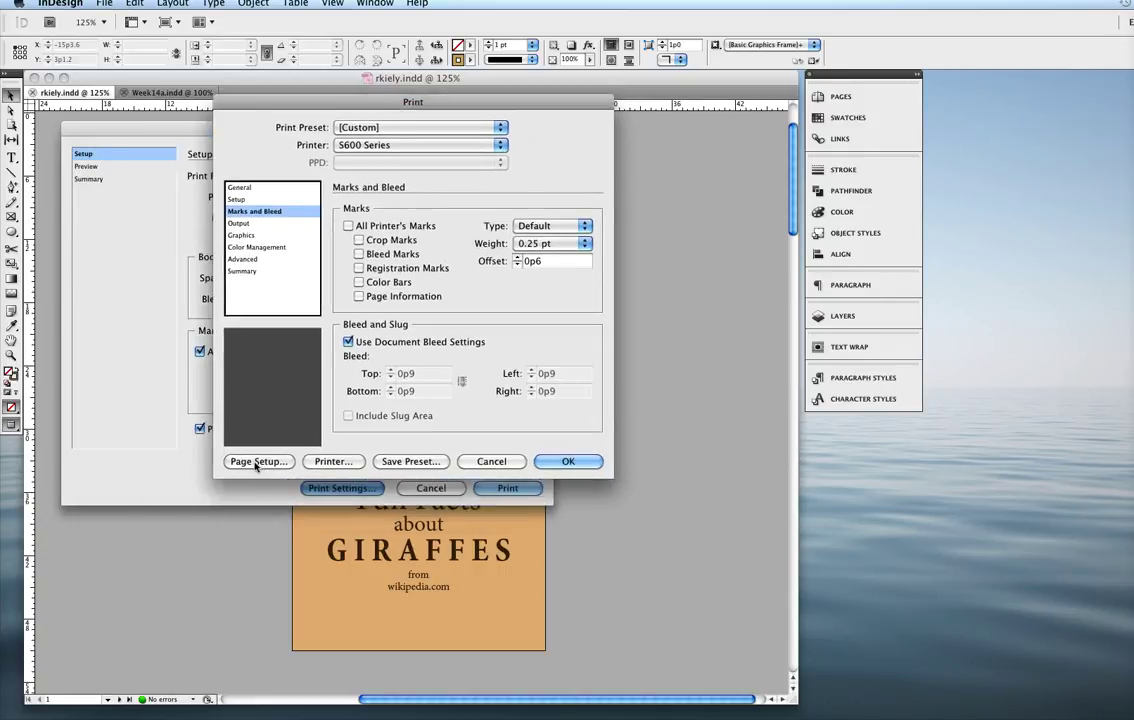
pyautogui.click(331, 462)
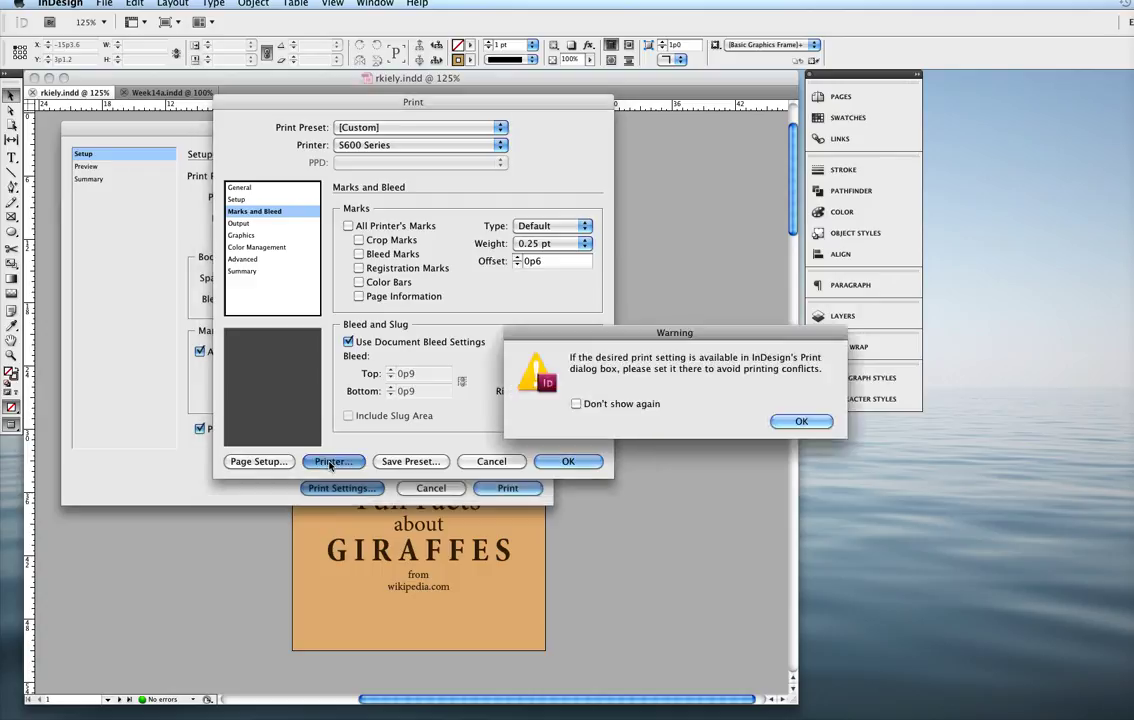
pyautogui.click(786, 422)
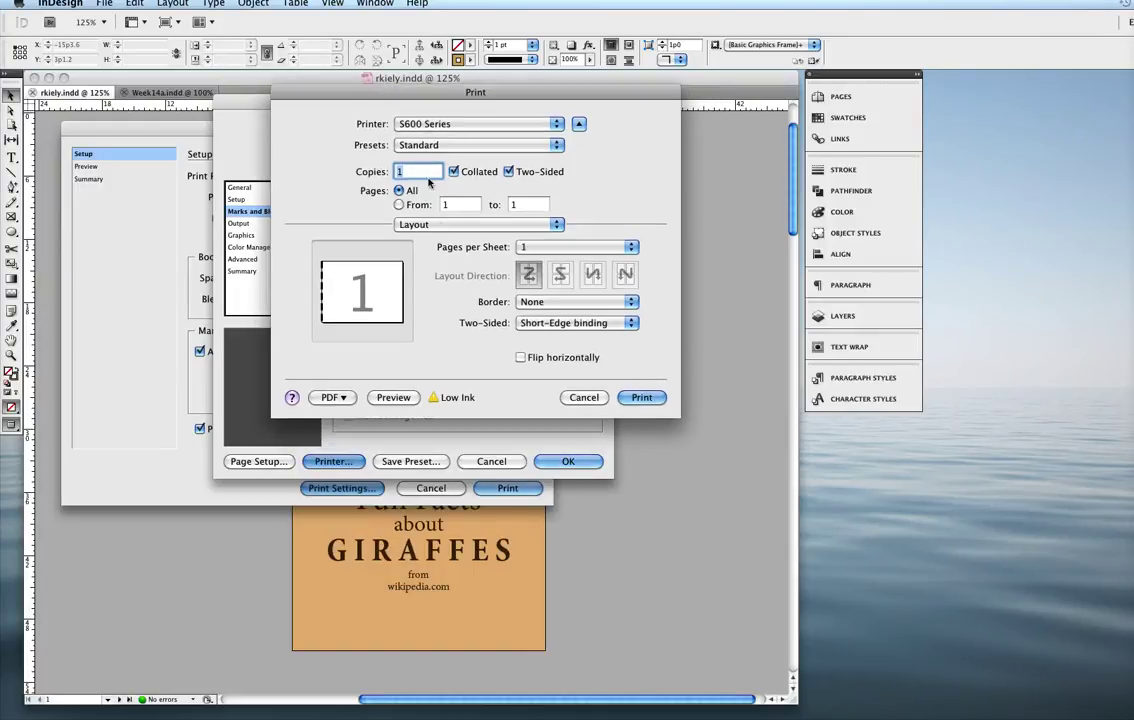
pyautogui.click(509, 172)
pyautogui.click(510, 172)
pyautogui.click(510, 172)
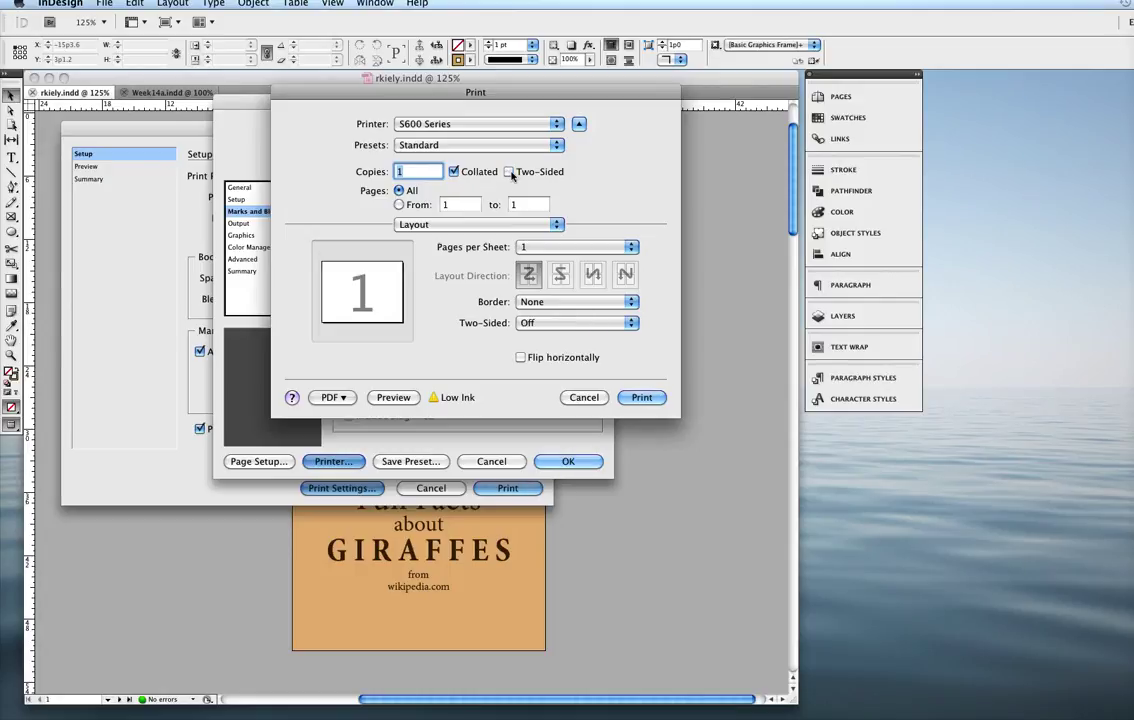
pyautogui.click(510, 172)
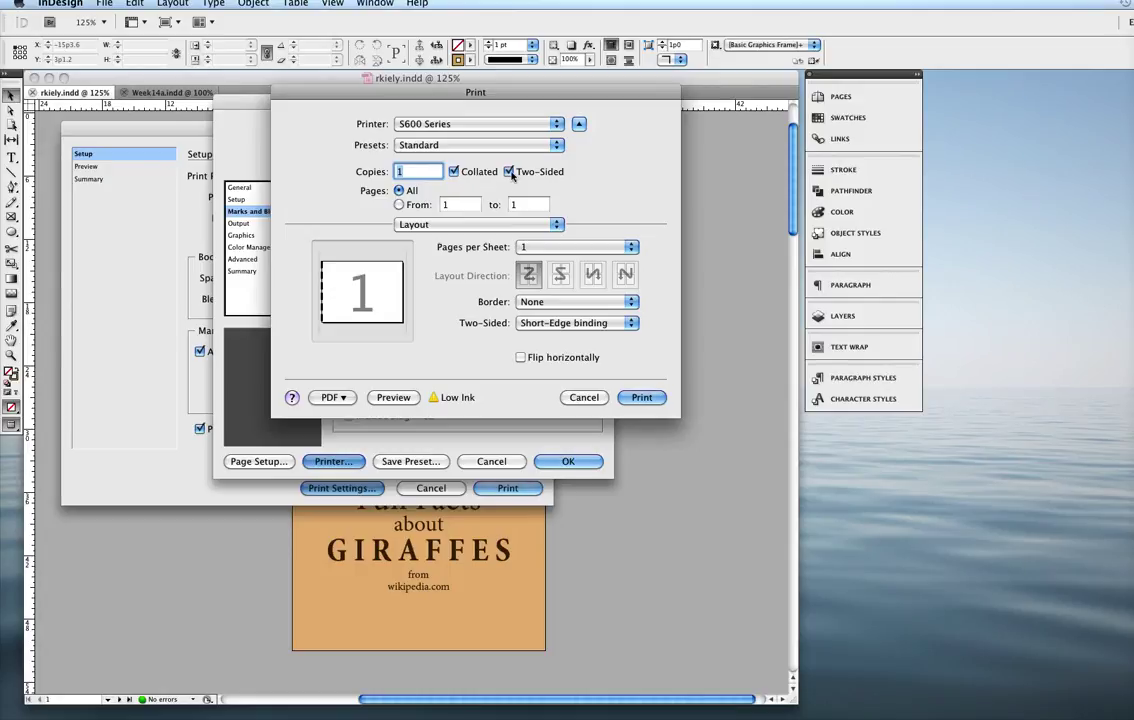
pyautogui.click(521, 226)
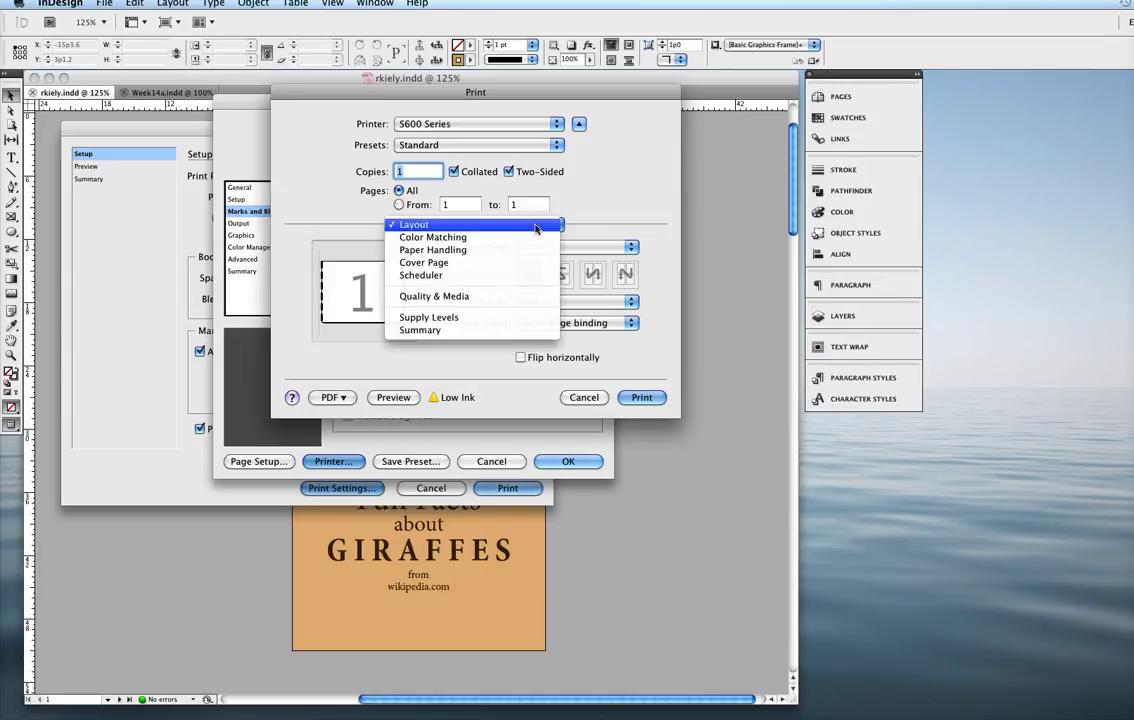
pyautogui.click(535, 226)
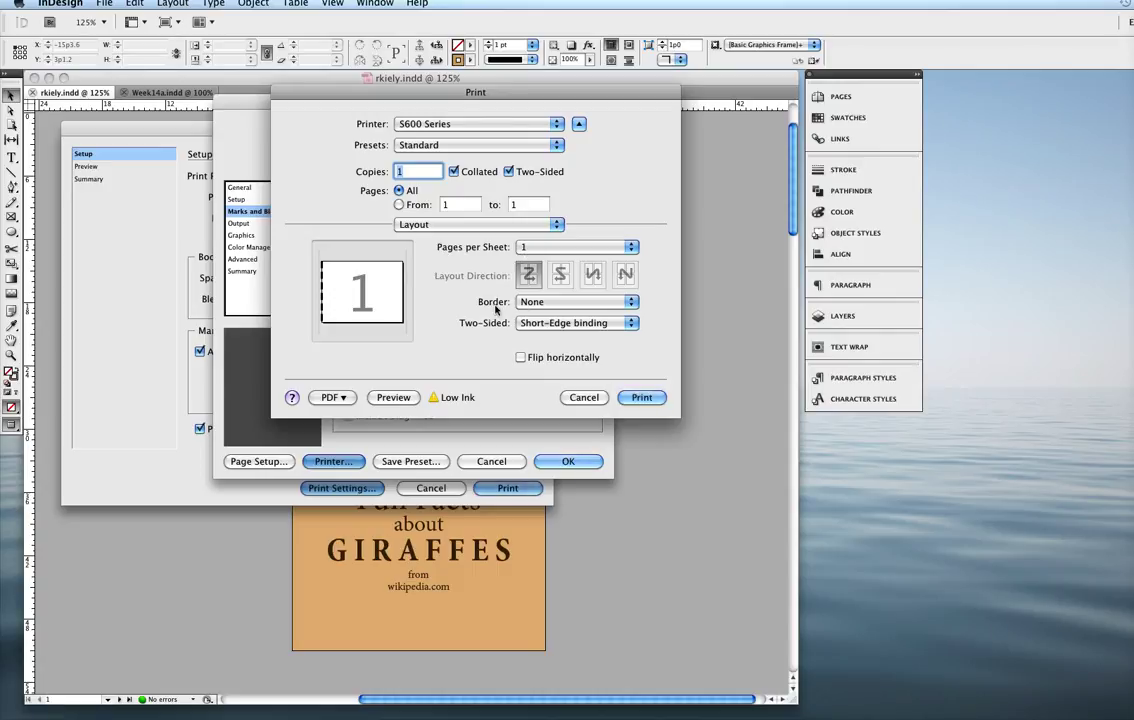
# Step: Set two-sided printing to Short-Edge binding and accept both the printer settings and the booklet's print settings
pyautogui.click(631, 324)
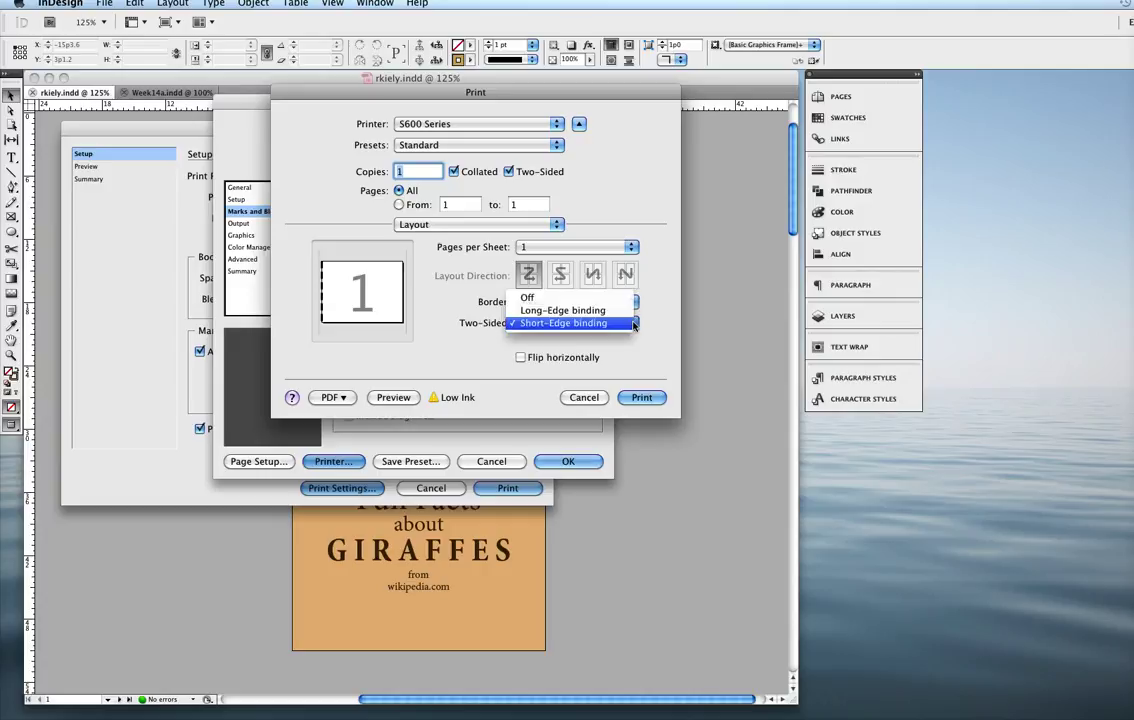
pyautogui.click(562, 310)
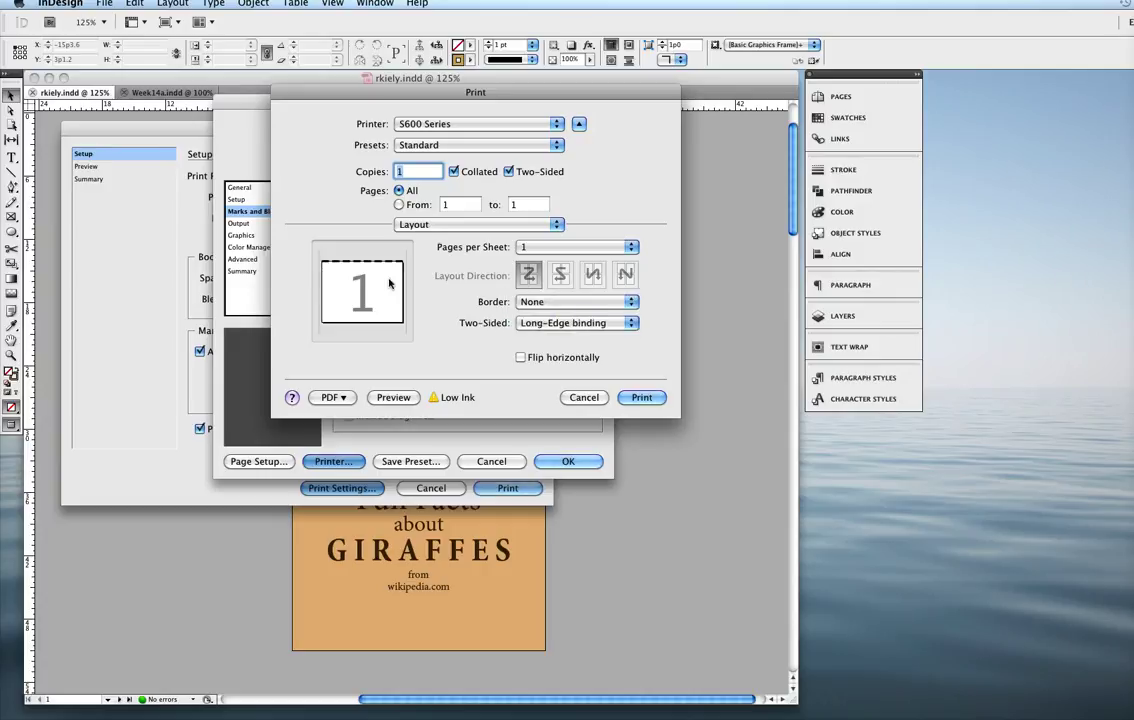
pyautogui.click(631, 334)
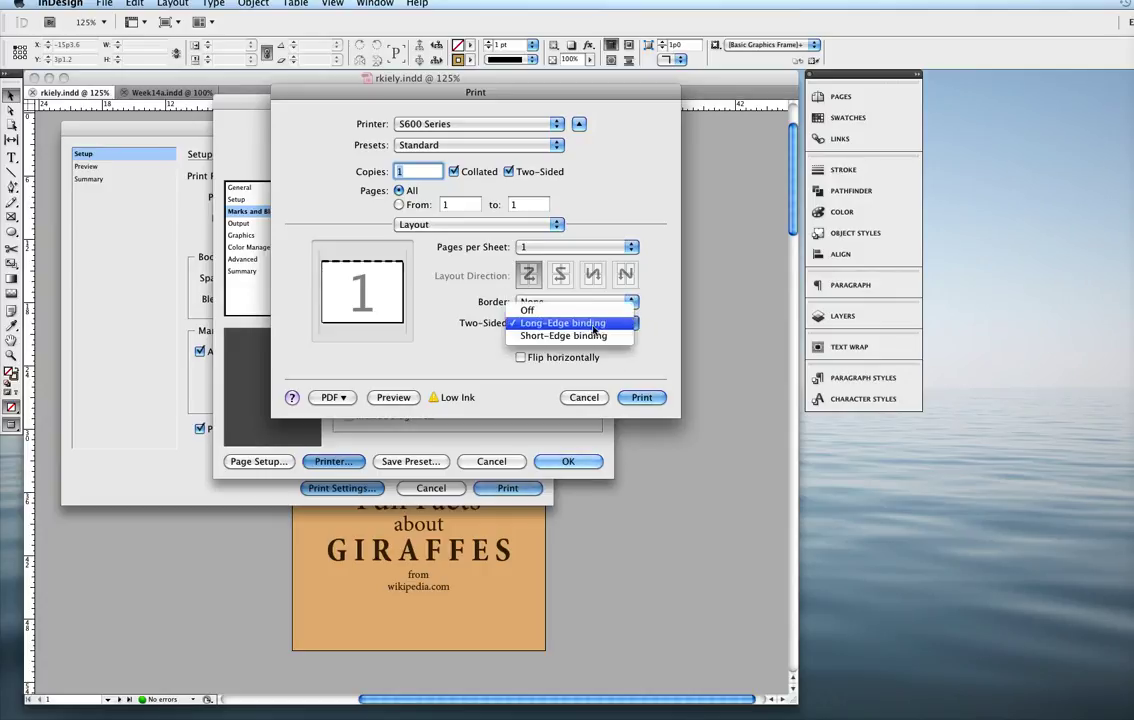
pyautogui.click(592, 336)
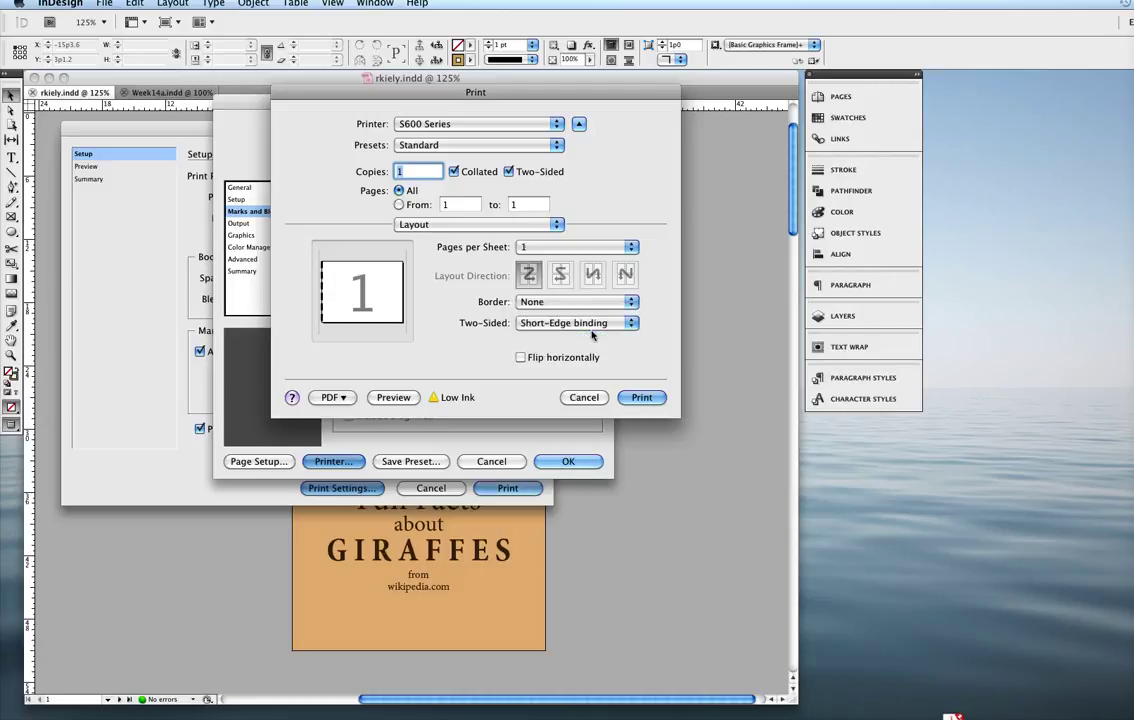
pyautogui.click(642, 398)
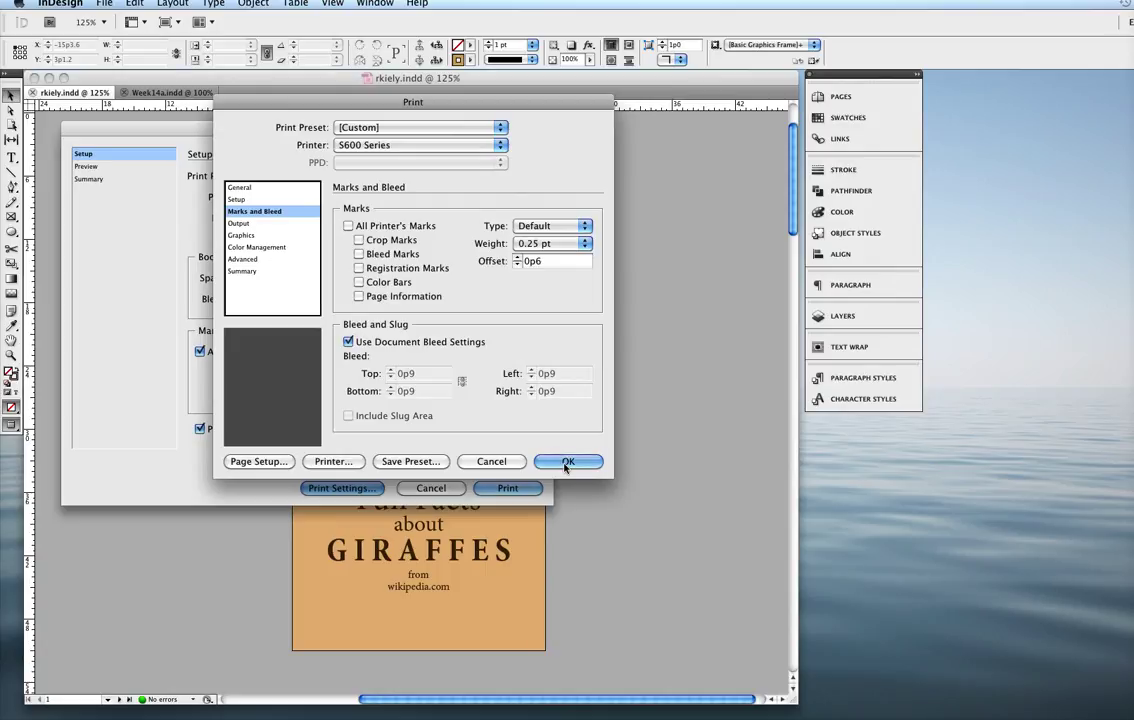
pyautogui.click(239, 188)
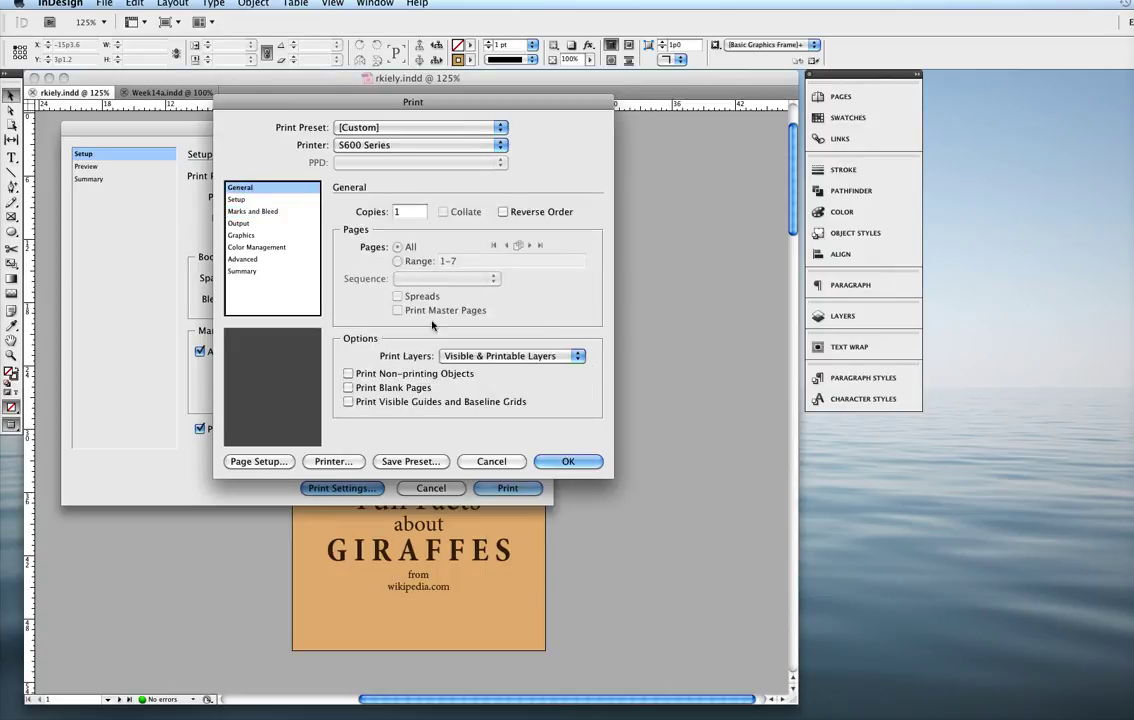
pyautogui.click(568, 461)
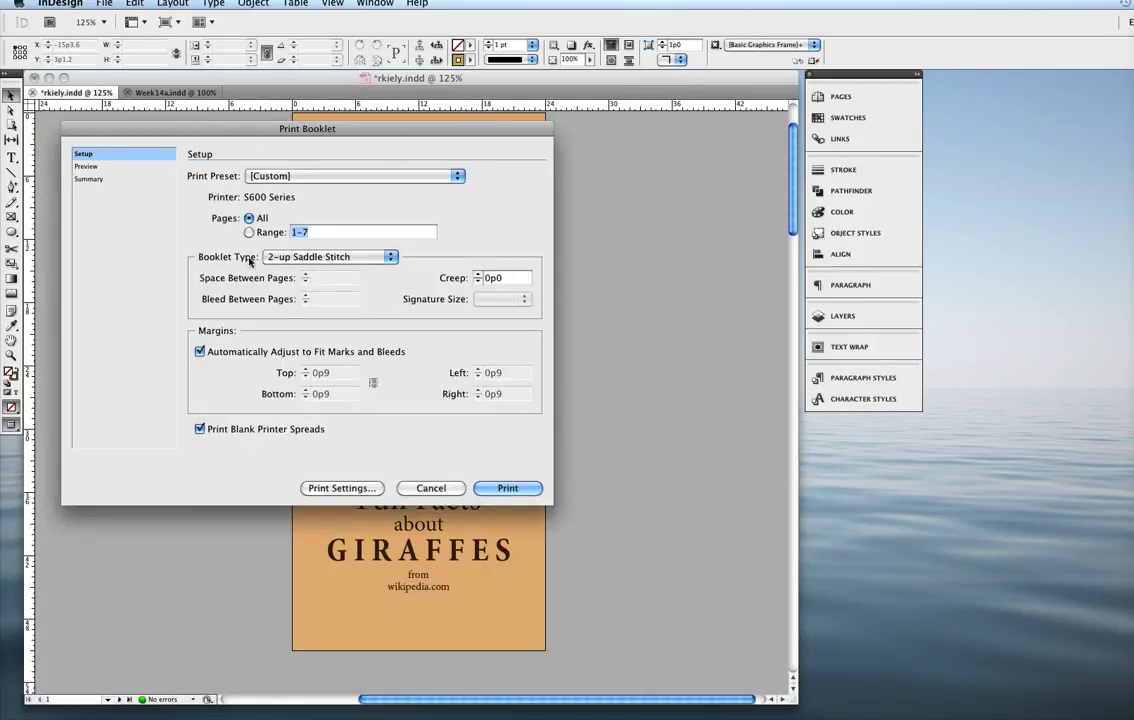
# Step: Preview every printer spread of the booklet and print it
pyautogui.click(87, 167)
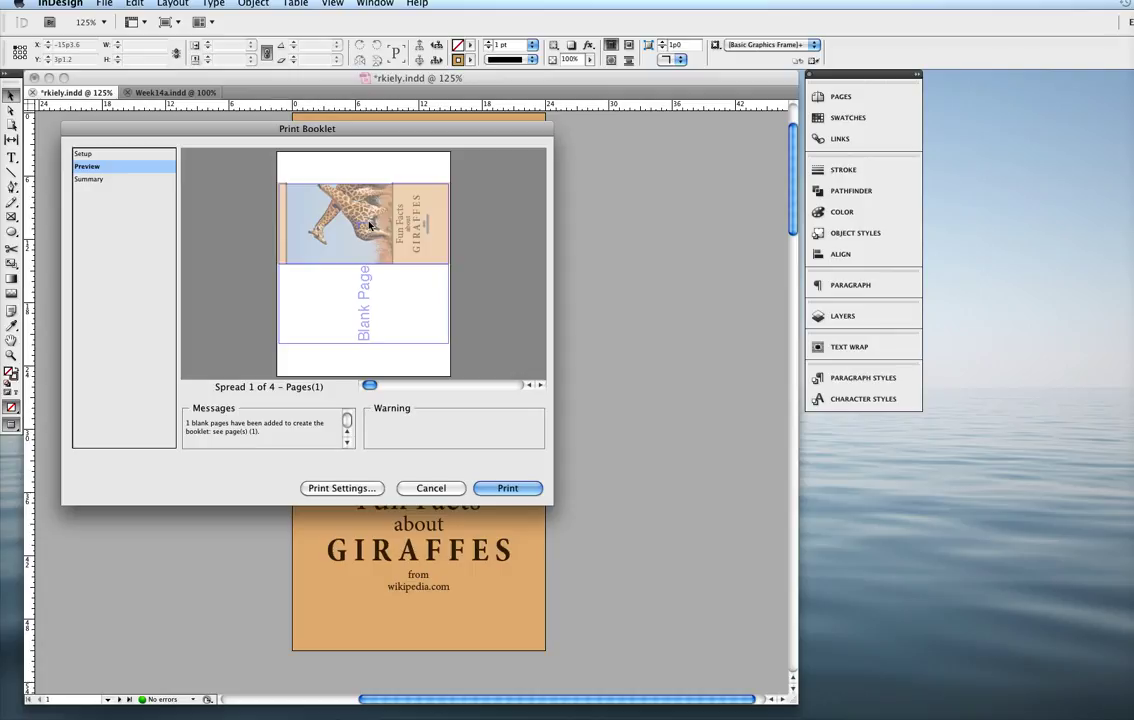
pyautogui.click(541, 385)
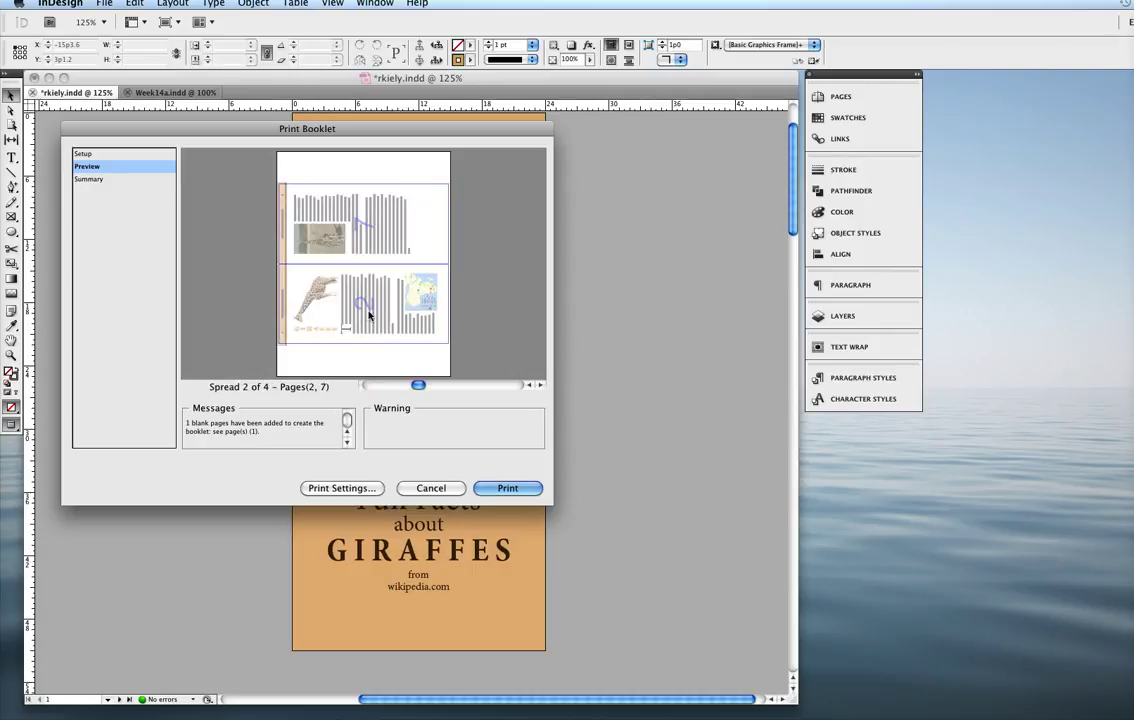
pyautogui.click(541, 385)
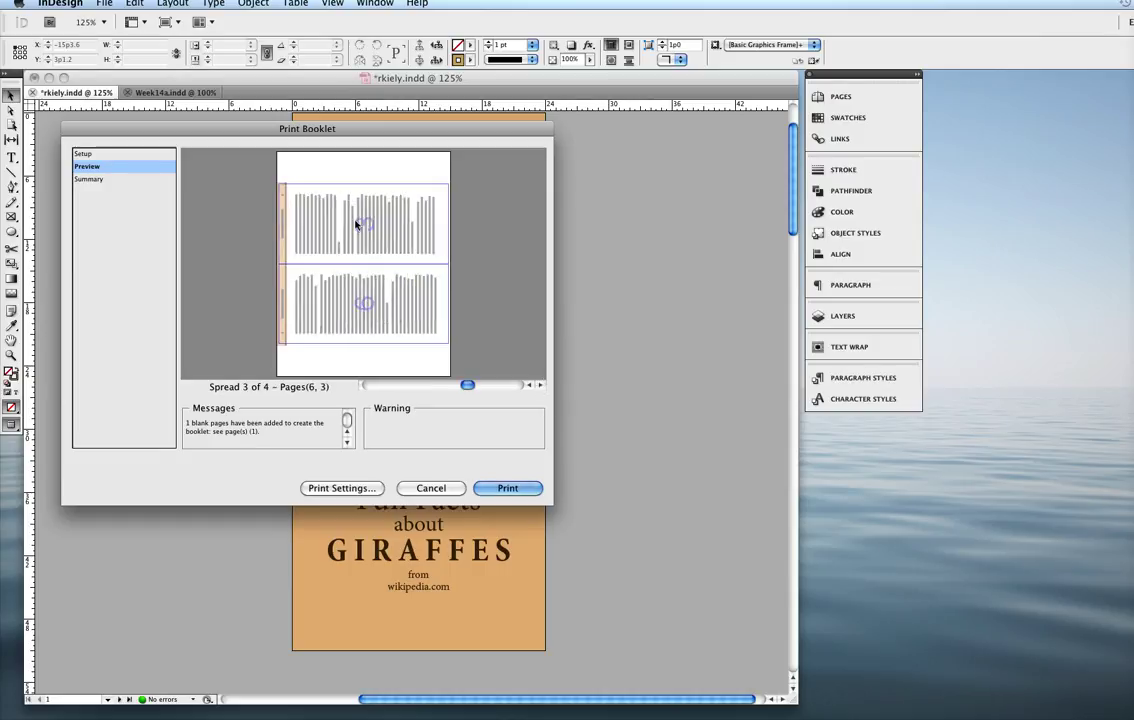
pyautogui.click(541, 385)
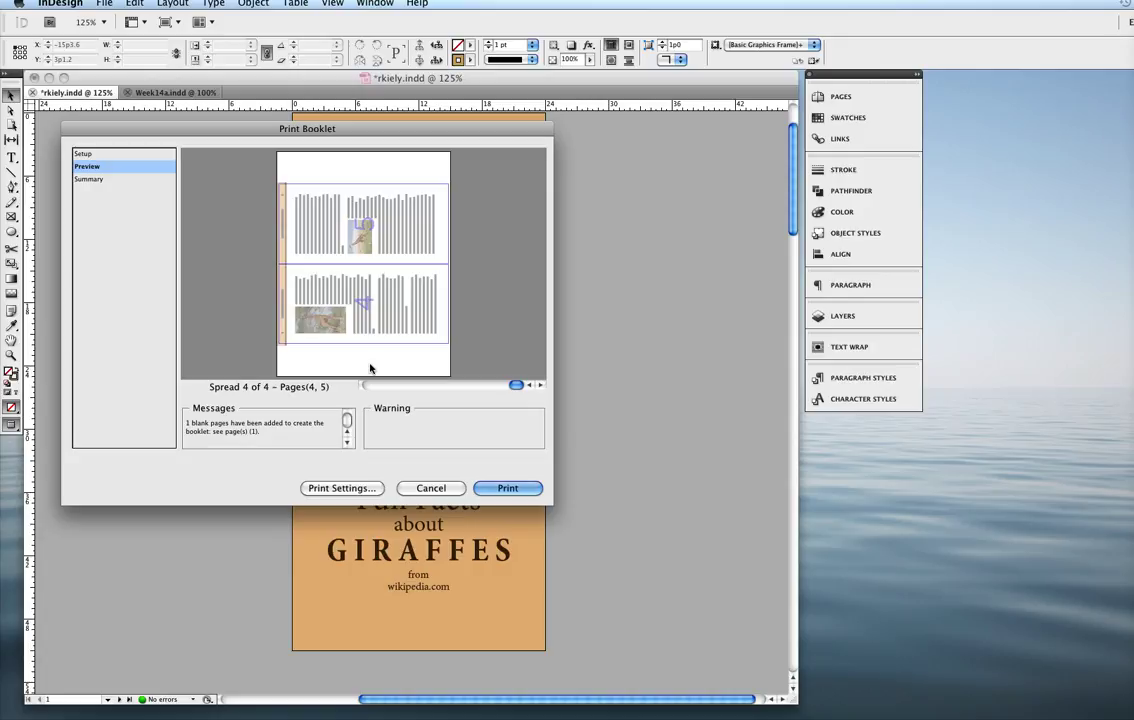
pyautogui.click(510, 487)
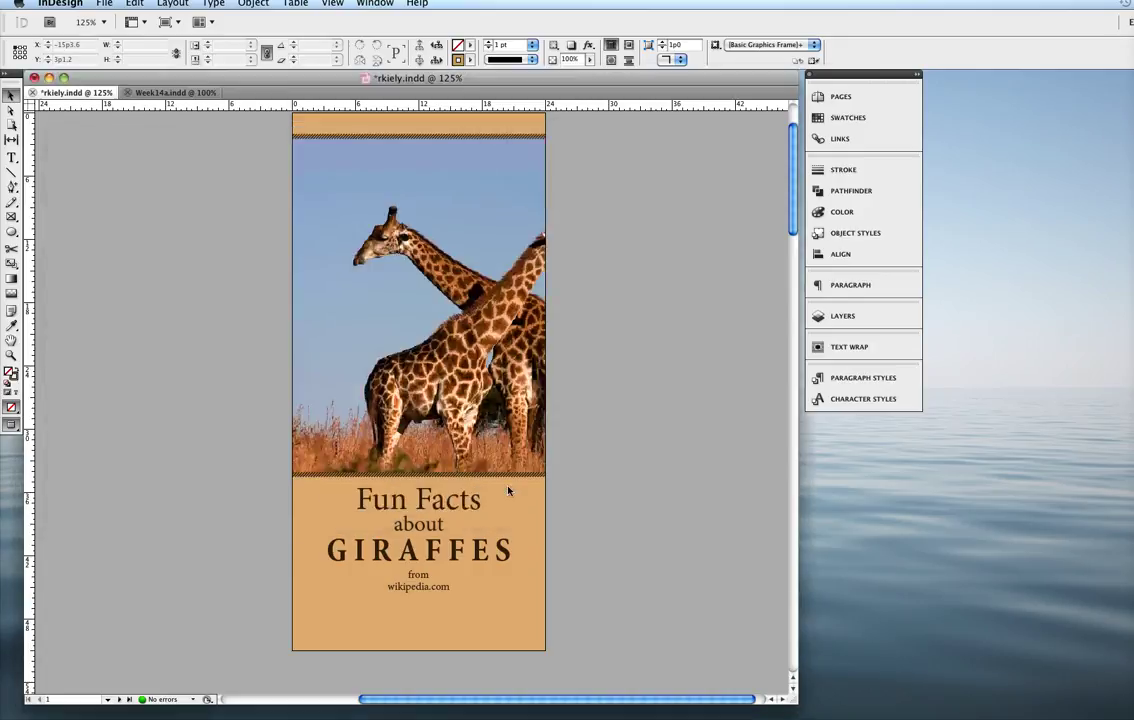